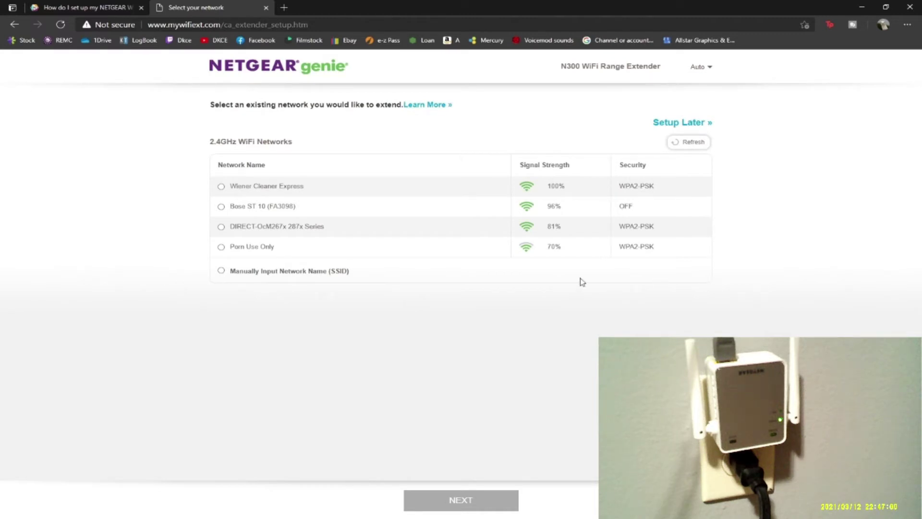
Choose the existing 2.4GHz network "Porn Use Only" as the one to extend and continue.
{"action": "left_click", "coordinate": [220, 187]}
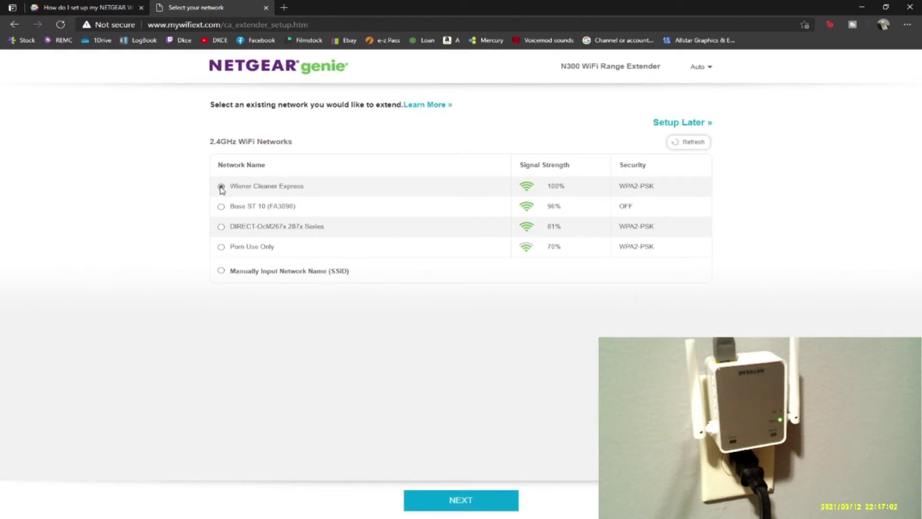
{"action": "left_click", "coordinate": [222, 248]}
{"action": "left_click", "coordinate": [461, 501]}
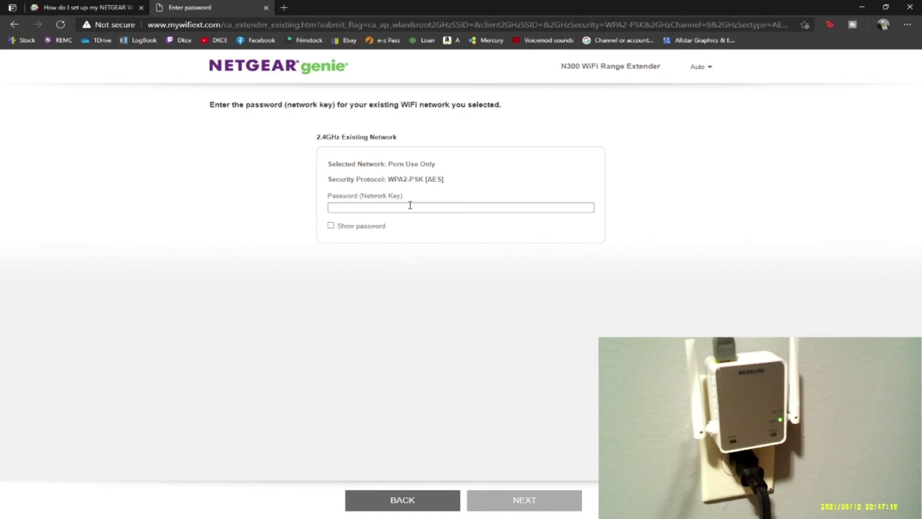
Enter the password (network key) for the selected existing WiFi network and continue.
{"action": "left_click", "coordinate": [410, 205]}
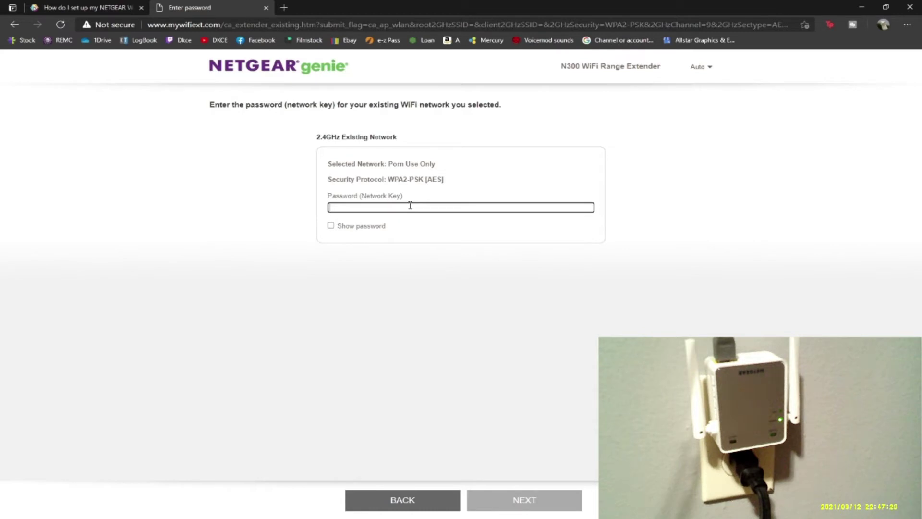
{"action": "type", "text": "•••••••••"}
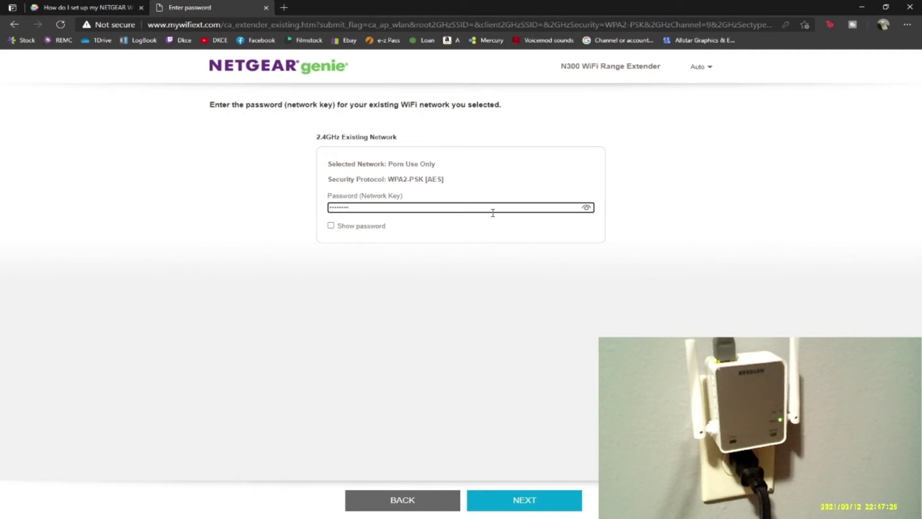
{"action": "key", "text": "BackSpace"}
{"action": "key", "text": "BackSpace"}
{"action": "key", "text": "BackSpace"}
{"action": "key", "text": "BackSpace"}
{"action": "key", "text": "BackSpace"}
{"action": "key", "text": "BackSpace"}
{"action": "key", "text": "BackSpace"}
{"action": "key", "text": "BackSpace"}
{"action": "key", "text": "BackSpace"}
{"action": "type", "text": "•••••"}
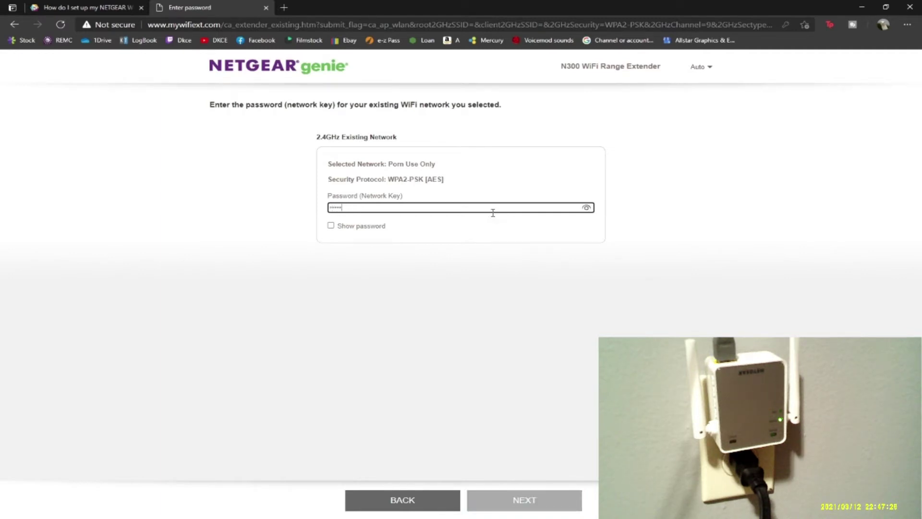
{"action": "type", "text": "••••"}
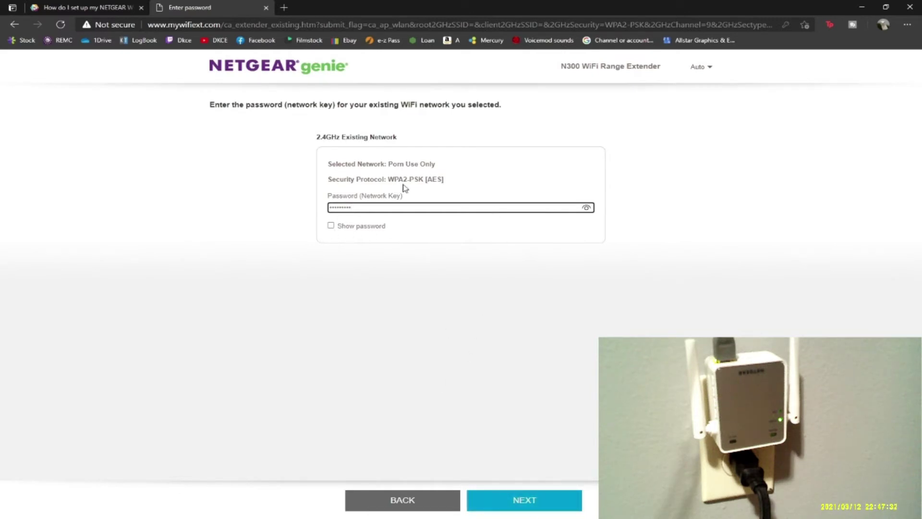
{"action": "left_click", "coordinate": [515, 503]}
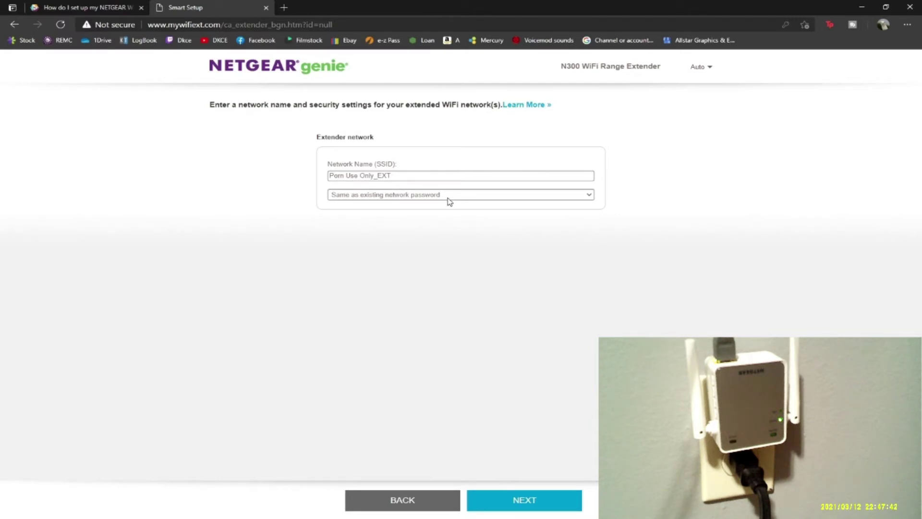
Clear the default network name (SSID) of the extender network.
{"action": "left_click", "coordinate": [408, 175]}
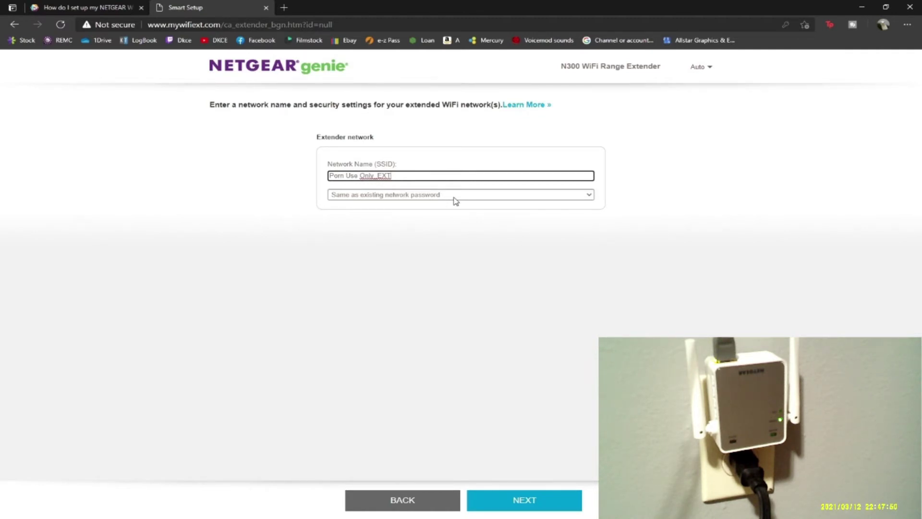
{"action": "key", "text": "BackSpace"}
{"action": "key", "text": "BackSpace"}
{"action": "key", "text": "BackSpace"}
{"action": "key", "text": "BackSpace"}
{"action": "key", "text": "BackSpace"}
{"action": "key", "text": "BackSpace"}
{"action": "key", "text": "BackSpace"}
{"action": "key", "text": "BackSpace"}
{"action": "key", "text": "BackSpace"}
{"action": "key", "text": "BackSpace"}
{"action": "key", "text": "BackSpace"}
{"action": "key", "text": "BackSpace"}
{"action": "key", "text": "BackSpace"}
{"action": "key", "text": "BackSpace"}
{"action": "key", "text": "BackSpace"}
{"action": "key", "text": "BackSpace"}
{"action": "key", "text": "Down"}
{"action": "key", "text": "Return"}
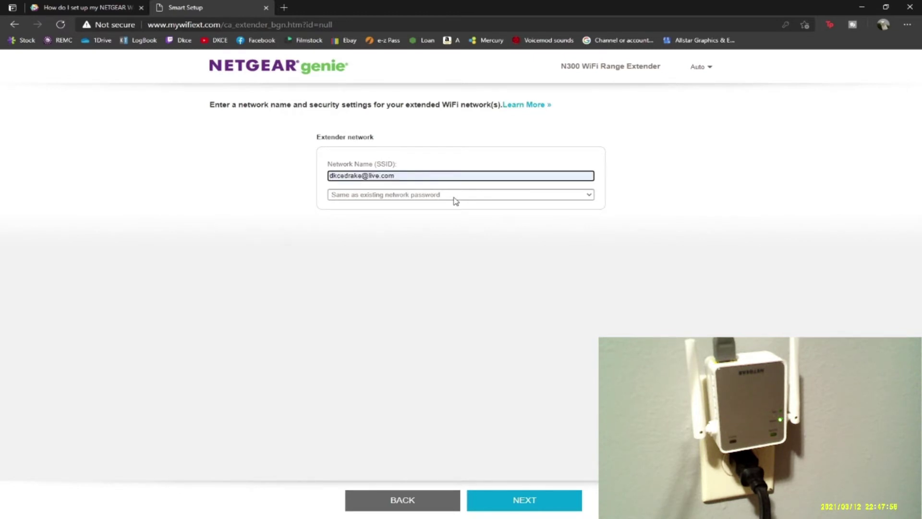
{"action": "key", "text": "ctrl+a"}
{"action": "key", "text": "BackSpace"}
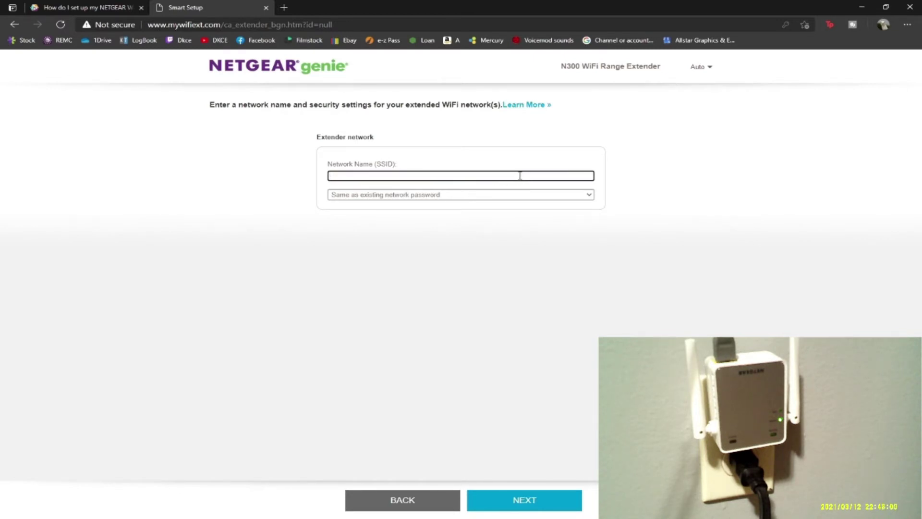
Name the extender network "Extended" and continue with the same password as the existing network.
{"action": "type", "text": "Exten"}
{"action": "key", "text": "BackSpace"}
{"action": "key", "text": "BackSpace"}
{"action": "key", "text": "BackSpace"}
{"action": "type", "text": "tended"}
{"action": "left_click", "coordinate": [550, 508]}
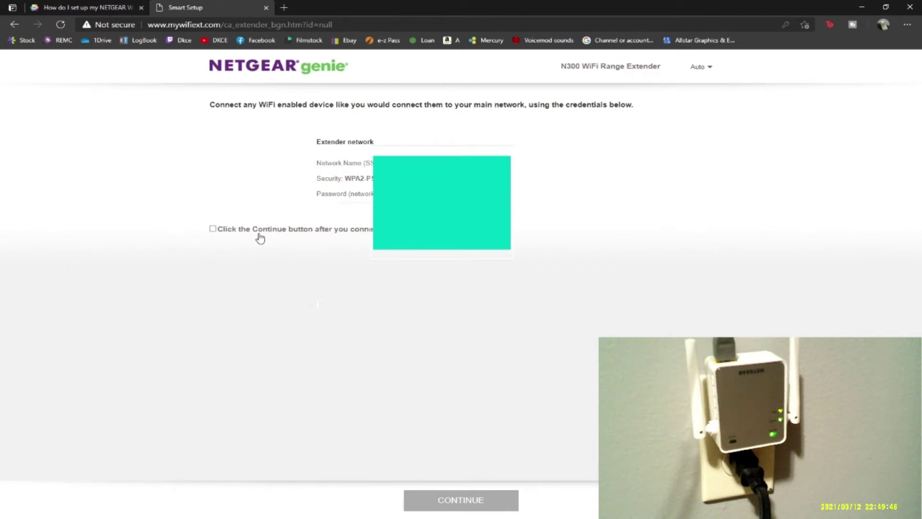
Acknowledge the instruction about connecting devices to the extender network and continue the setup.
{"action": "left_click", "coordinate": [352, 234]}
{"action": "left_click", "coordinate": [453, 501]}
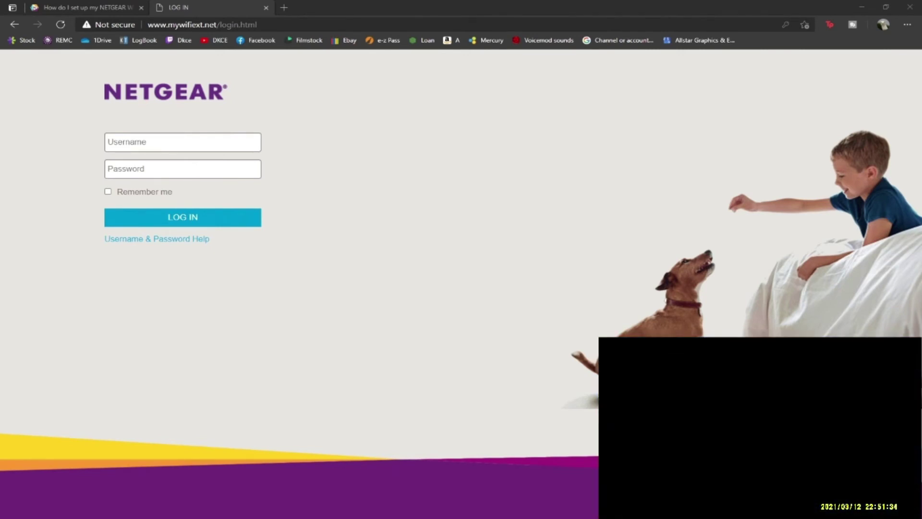
Search the web for speedtest.net in a new browser tab.
{"action": "left_click", "coordinate": [283, 7]}
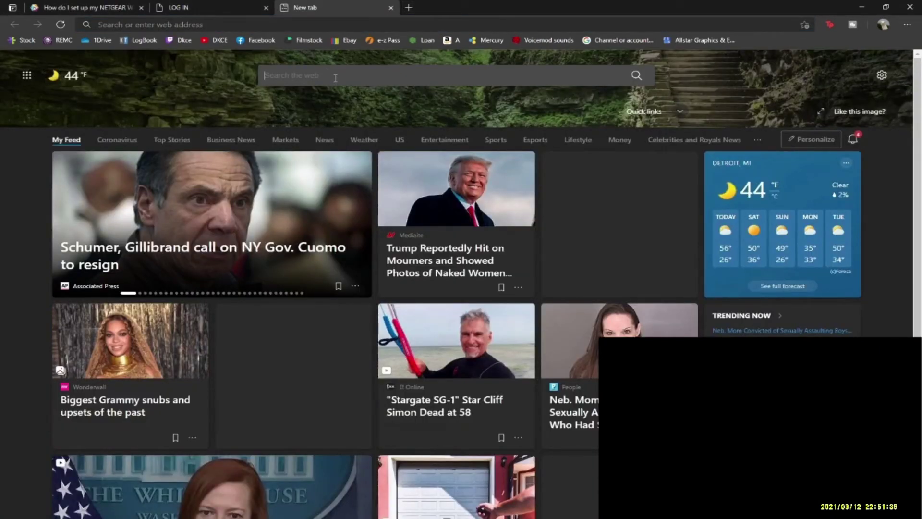
{"action": "left_click", "coordinate": [335, 77]}
{"action": "type", "text": "speedle"}
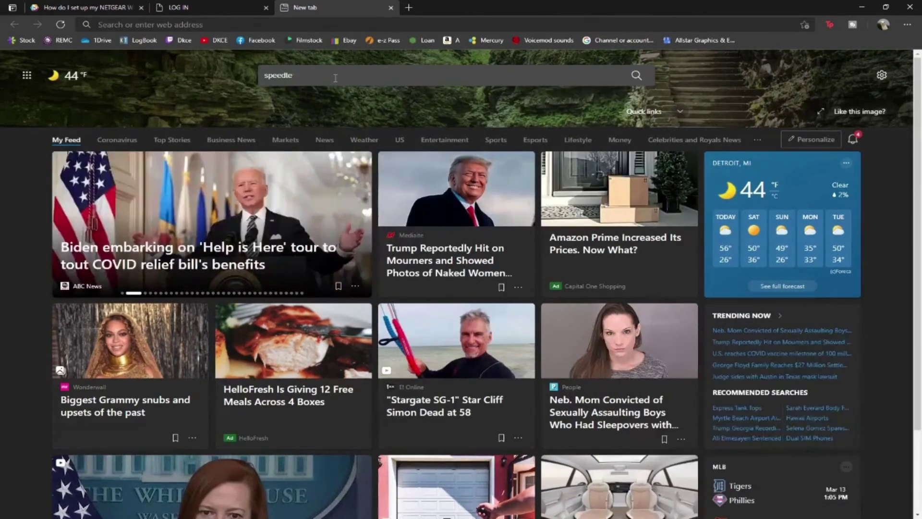
{"action": "key", "text": "BackSpace"}
{"action": "key", "text": "BackSpace"}
{"action": "type", "text": "test.net"}
{"action": "key", "text": "Return"}
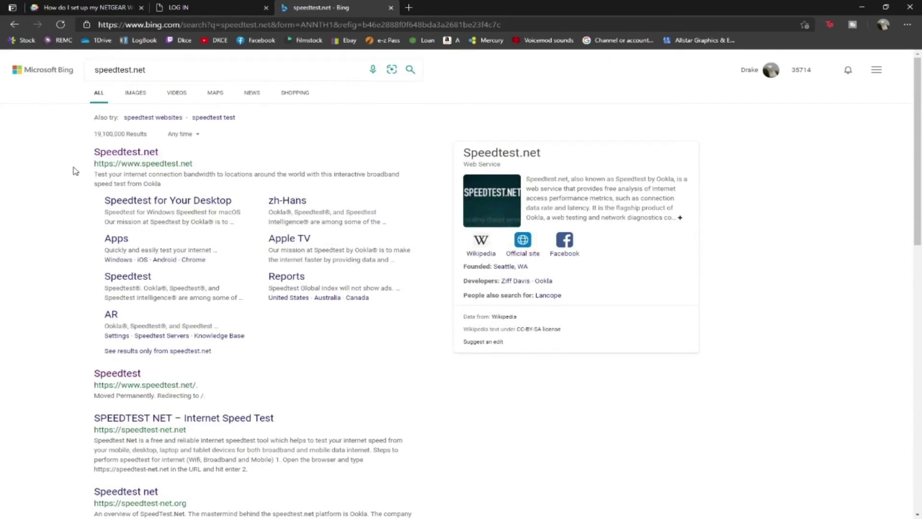
Open the Speedtest.net site from the search results and start a connection speed test.
{"action": "left_click", "coordinate": [129, 153]}
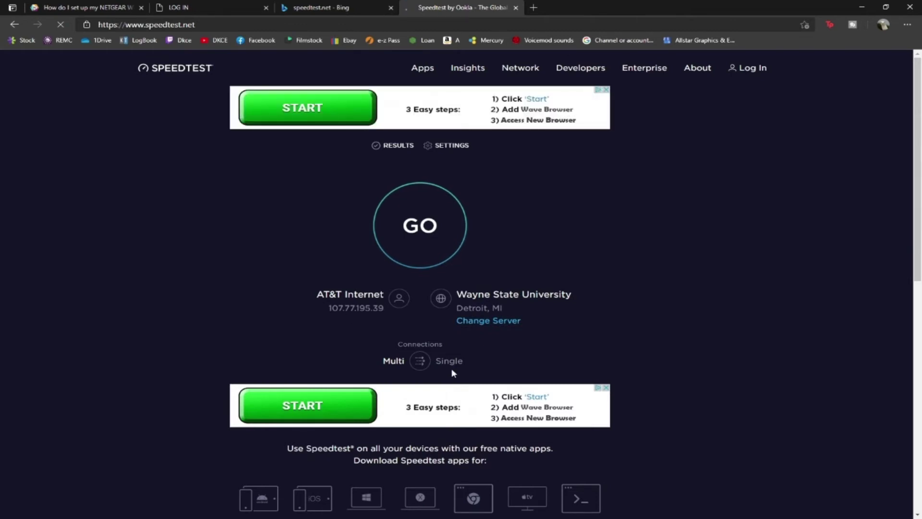
{"action": "left_click", "coordinate": [404, 229]}
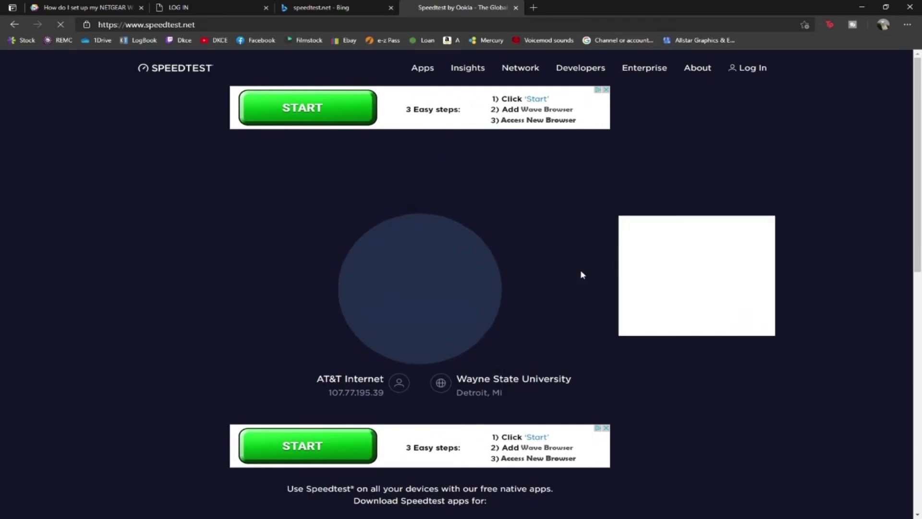